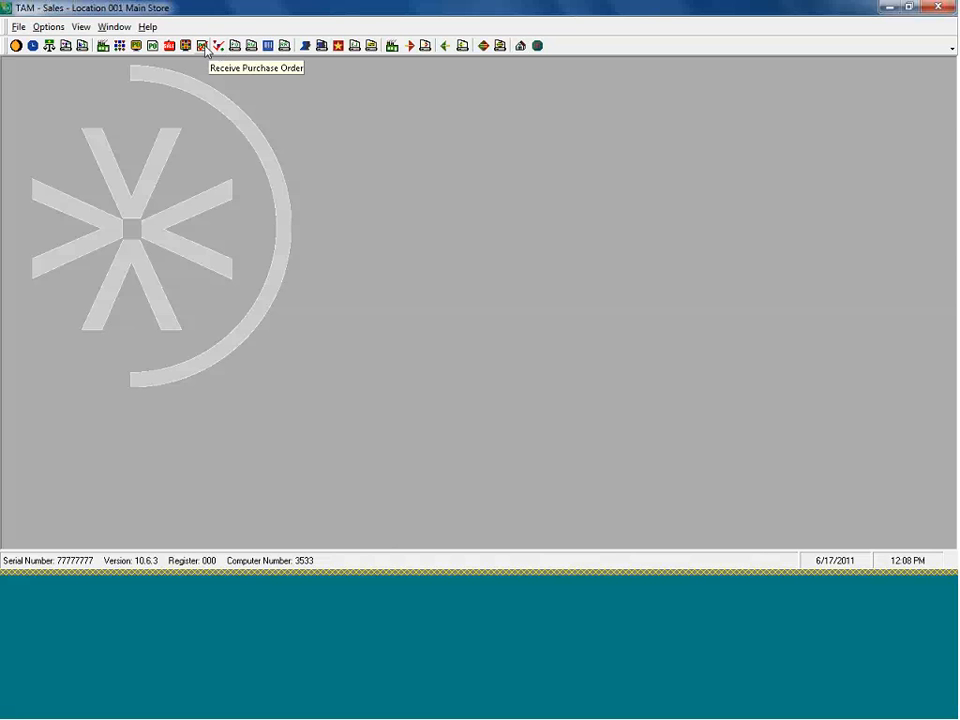
# Step: Open purchase order receiving, preview the receiving worksheets for new and changed orders through the last page, and close the worksheet windows
pyautogui.click(203, 46)
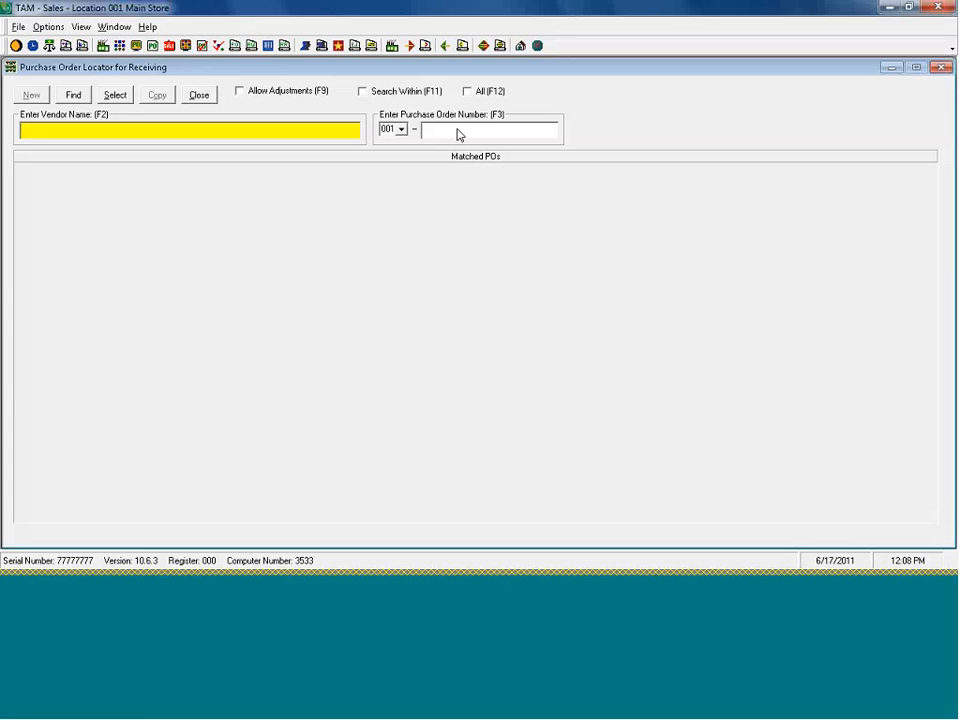
pyautogui.click(251, 45)
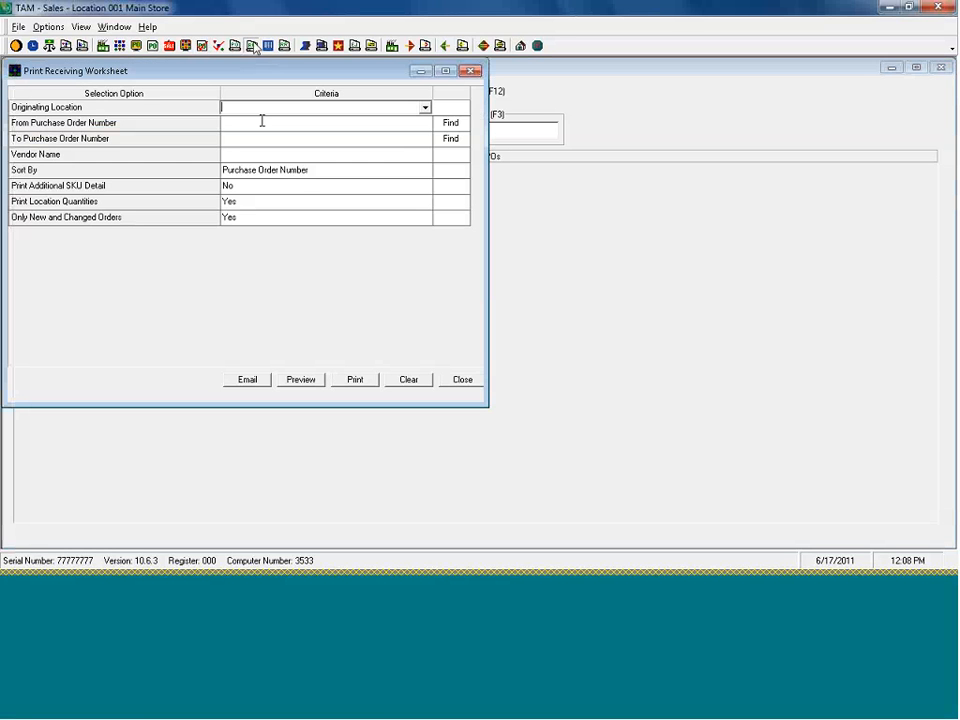
pyautogui.click(298, 379)
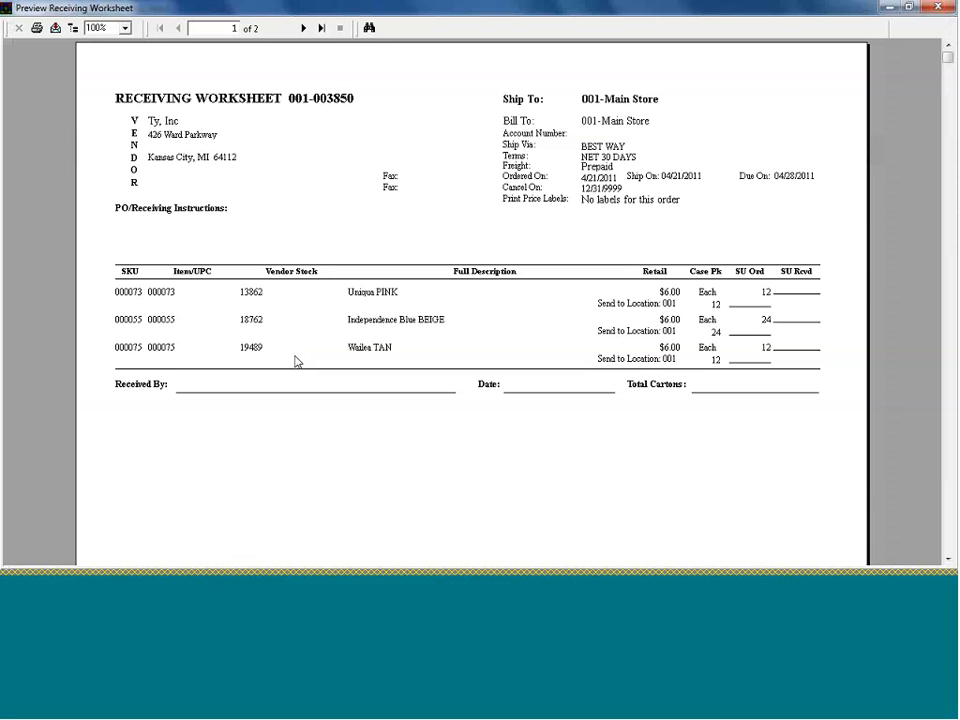
pyautogui.click(323, 29)
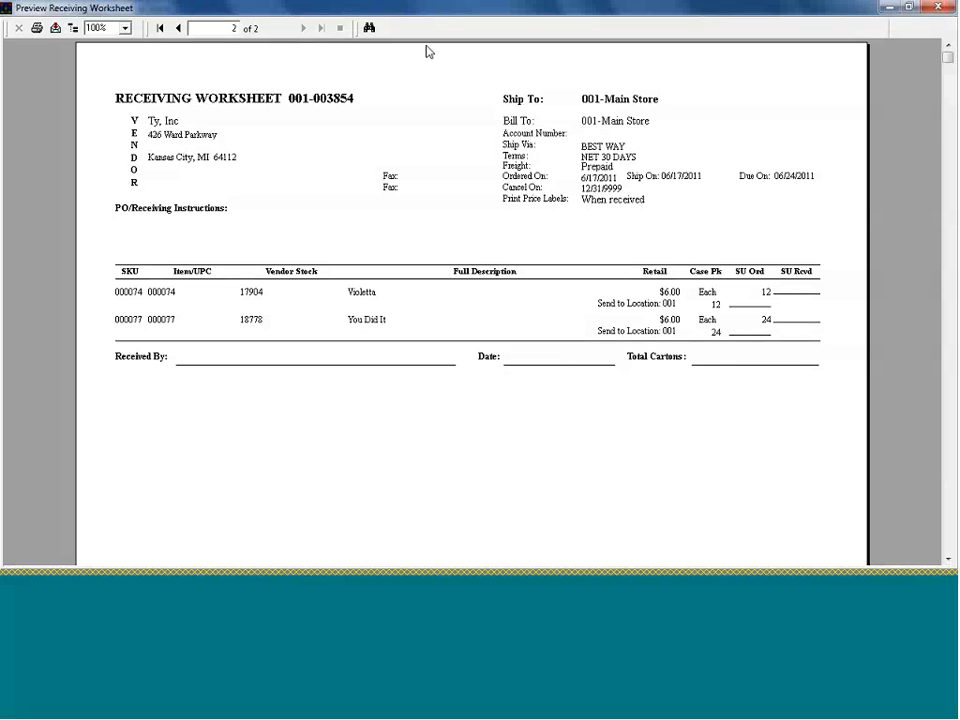
pyautogui.click(937, 7)
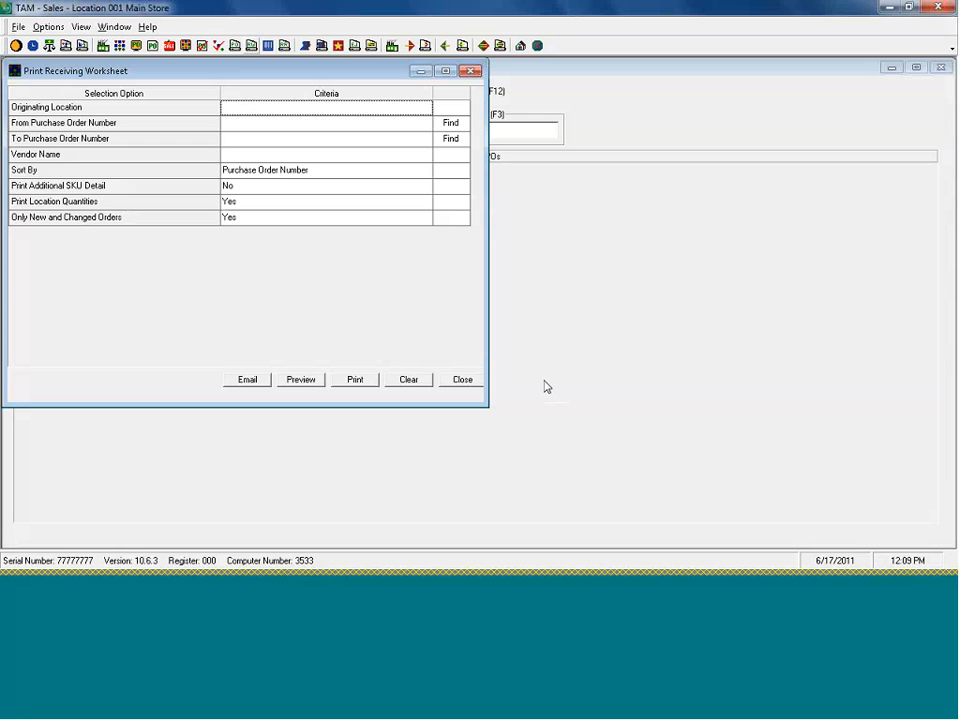
pyautogui.click(463, 380)
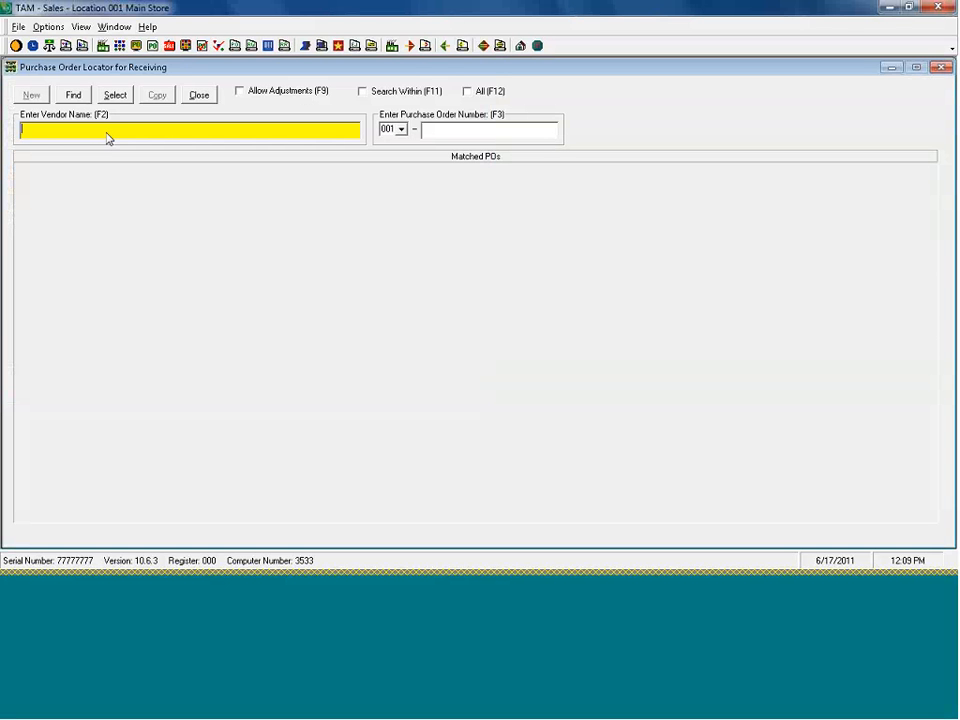
# Step: Find the vendor's purchase orders with "ty", expand the Ty, Inc order dated 6/17/2011, and open it for receiving
pyautogui.write('ly')
pyautogui.press('Return')
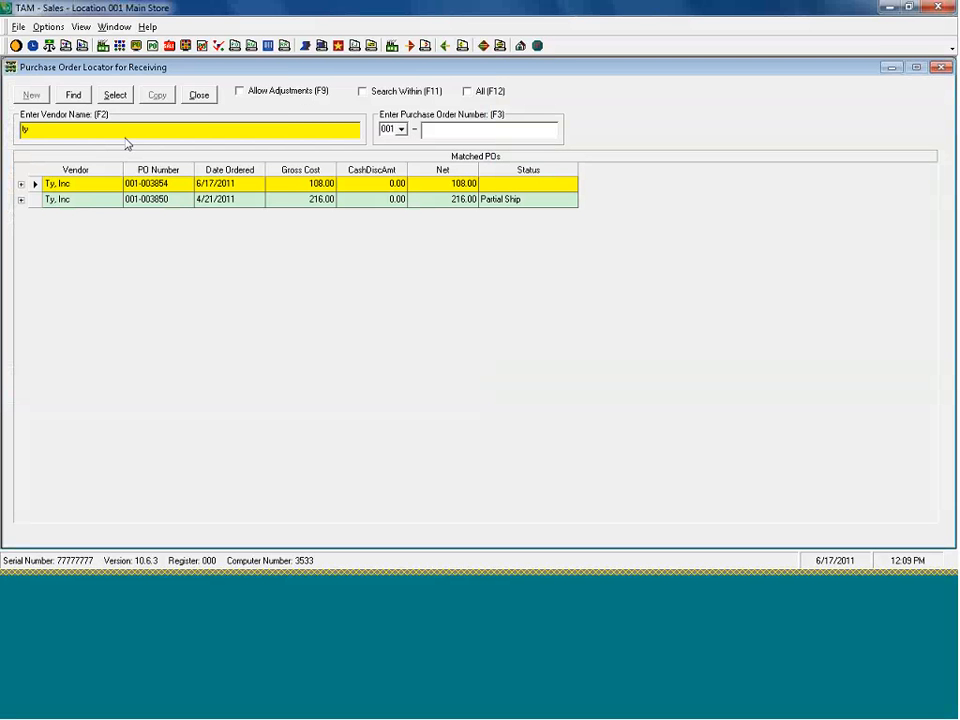
pyautogui.click(21, 185)
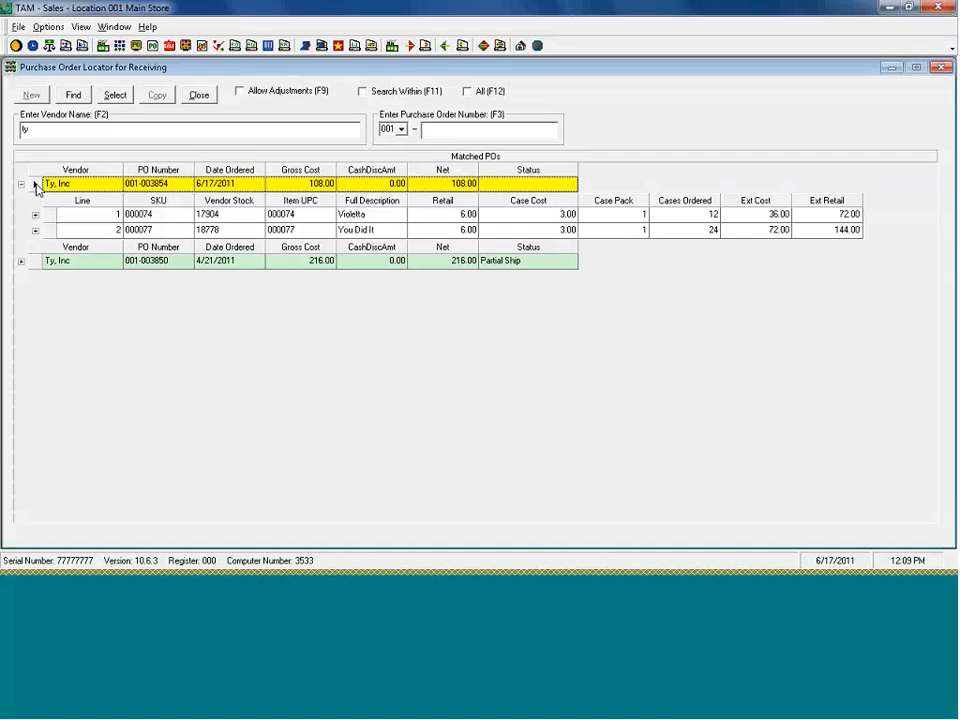
pyautogui.doubleClick(36, 188)
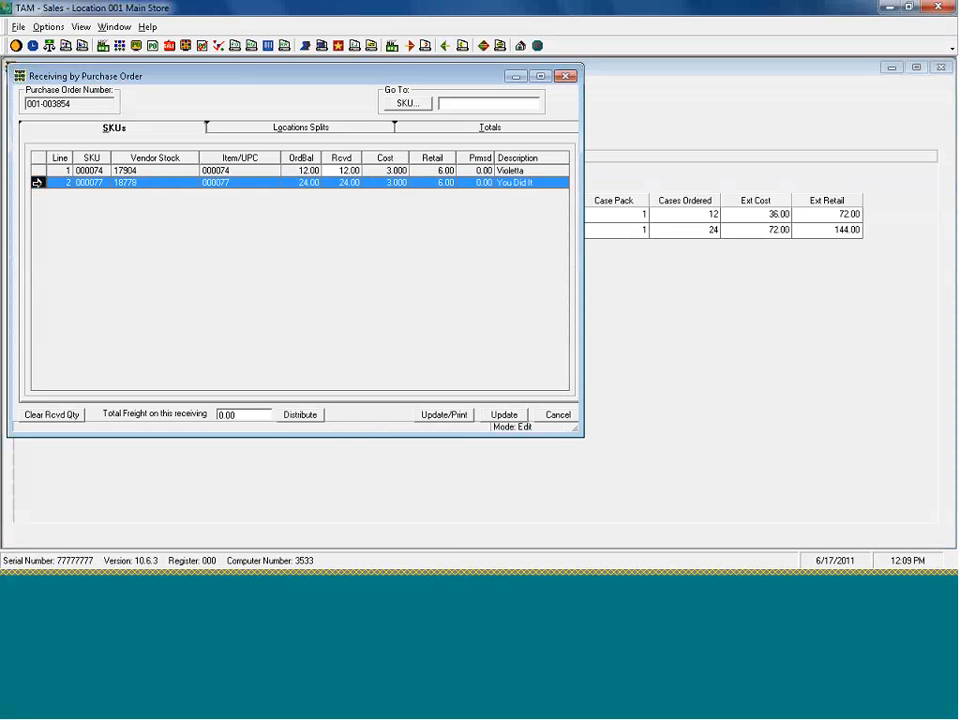
# Step: Check the received quantities and location splits on the Ty, Inc order, save the receiving, and close the purchase order locator
pyautogui.click(342, 157)
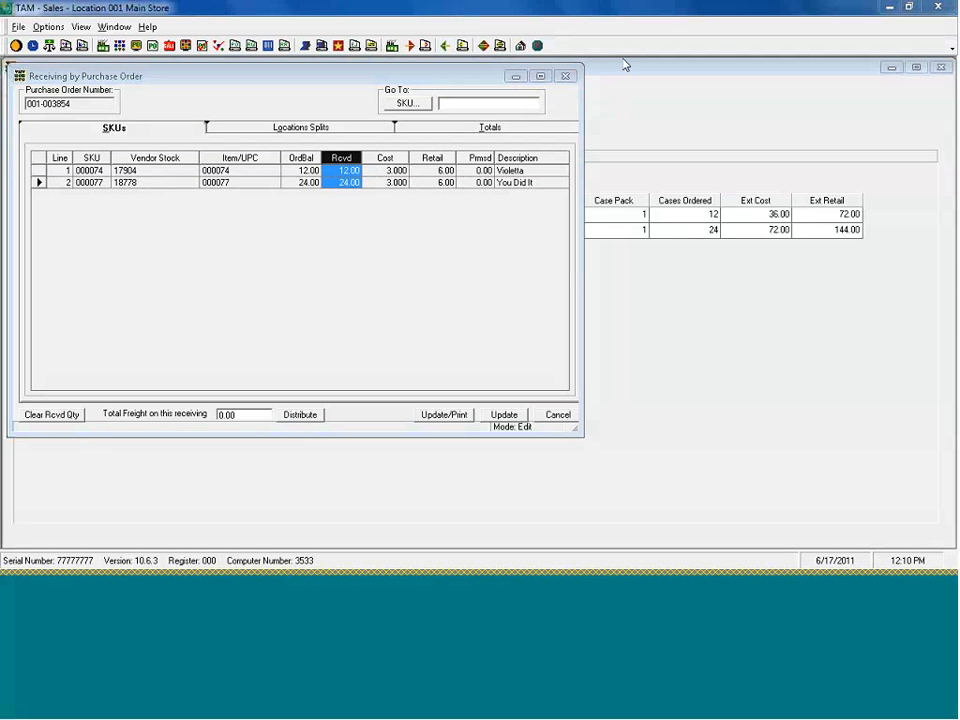
pyautogui.moveTo(530, 88)
pyautogui.mouseDown()
pyautogui.moveTo(380, 88)
pyautogui.moveTo(500, 89)
pyautogui.mouseUp()
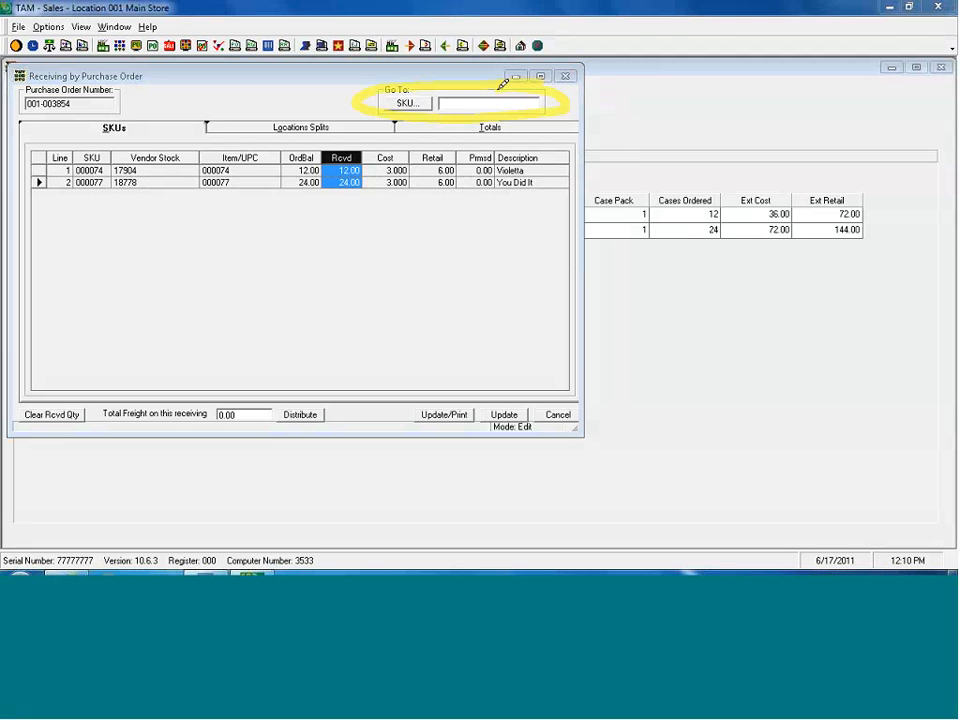
pyautogui.click(858, 206)
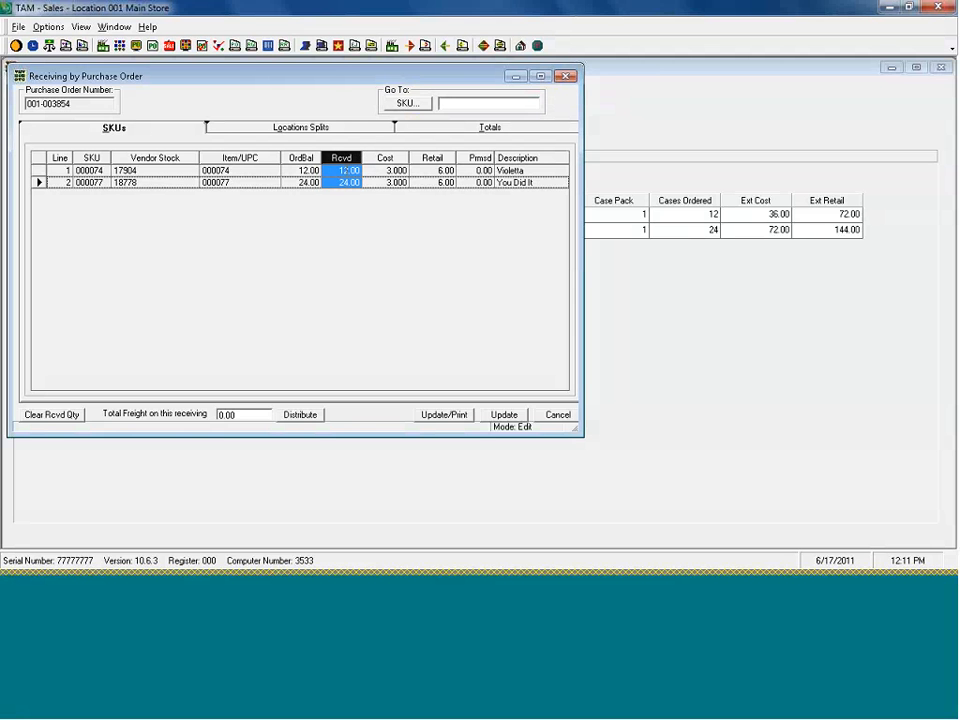
pyautogui.click(357, 129)
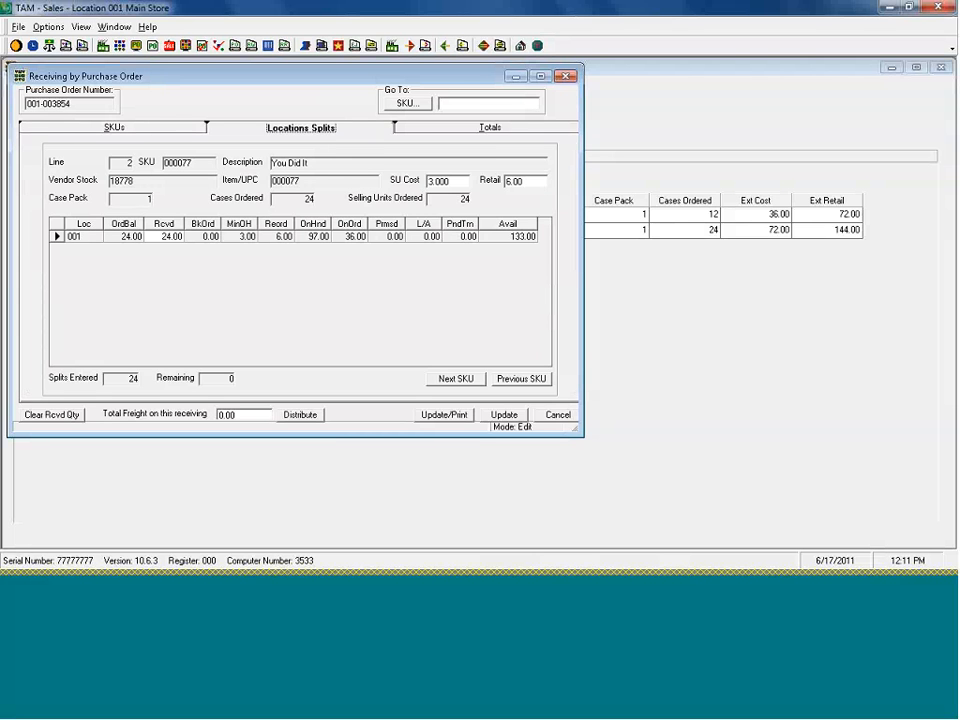
pyautogui.click(157, 128)
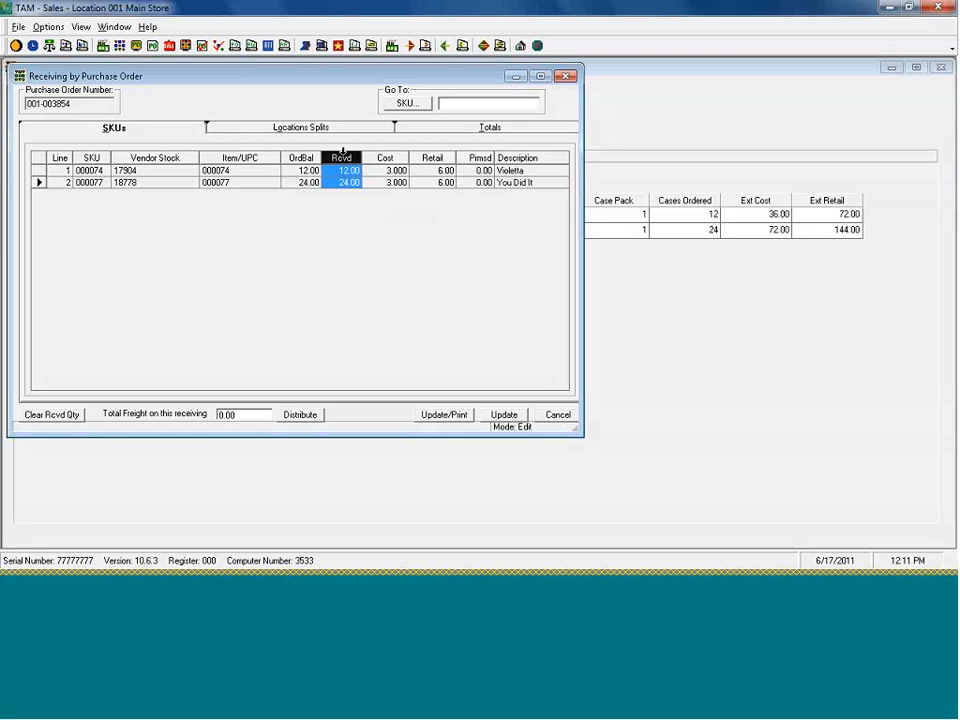
pyautogui.click(505, 415)
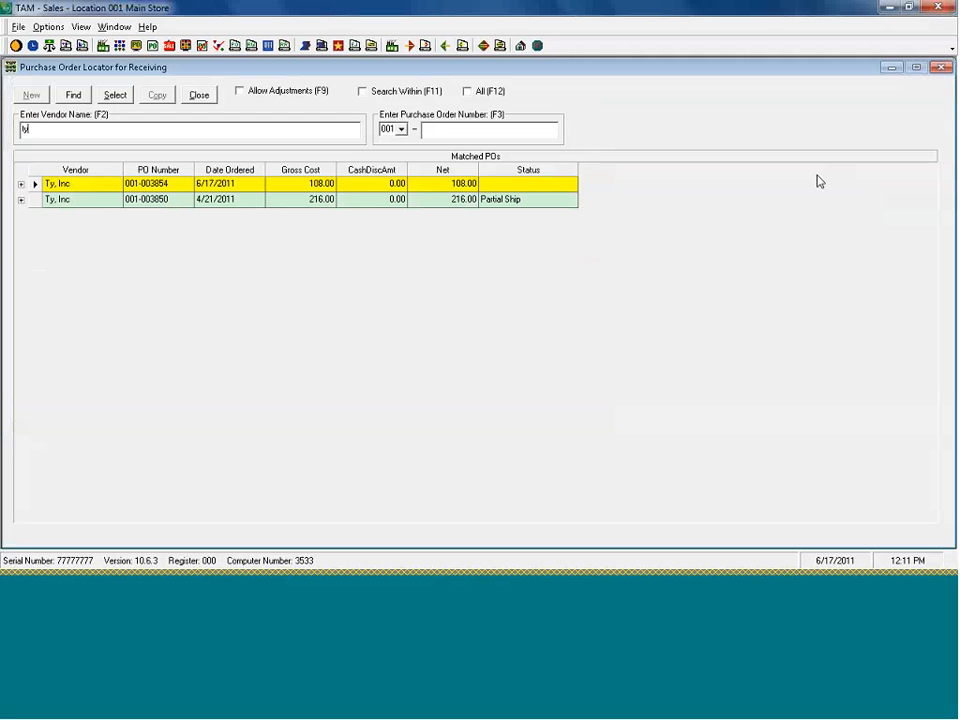
pyautogui.click(943, 68)
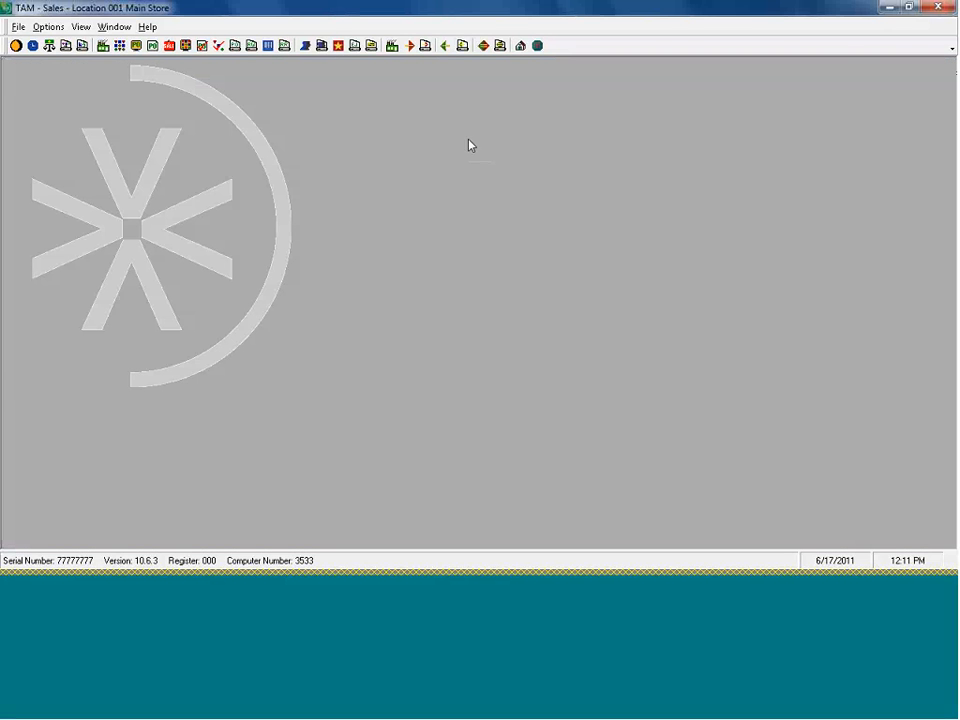
# Step: Preview the receiving recap for new and changed orders sorted by purchase order number, and close the preview
pyautogui.click(285, 45)
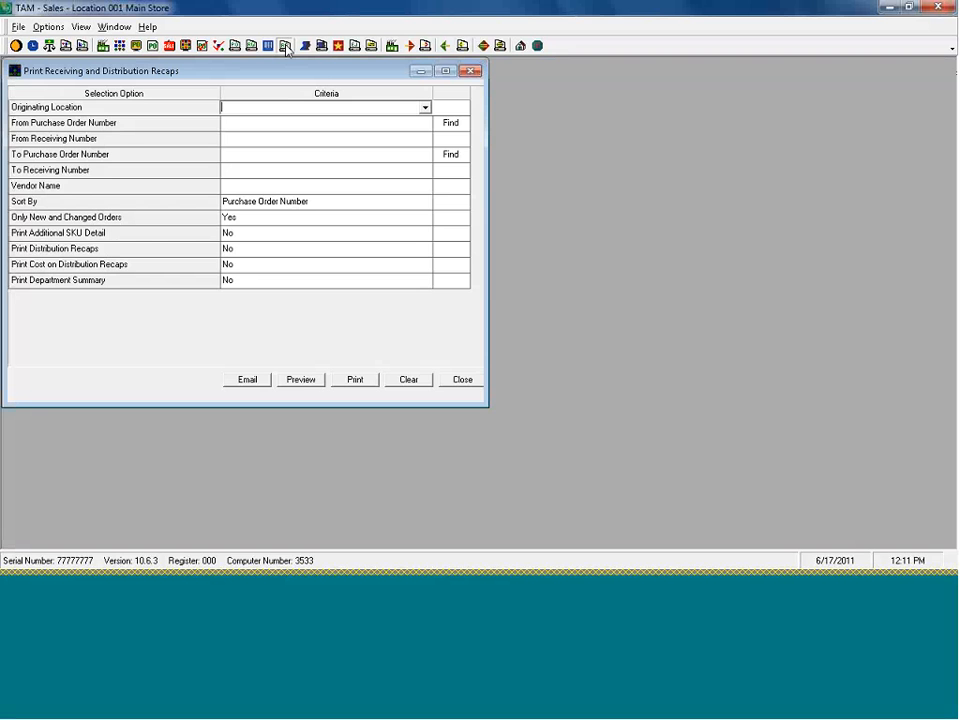
pyautogui.click(300, 380)
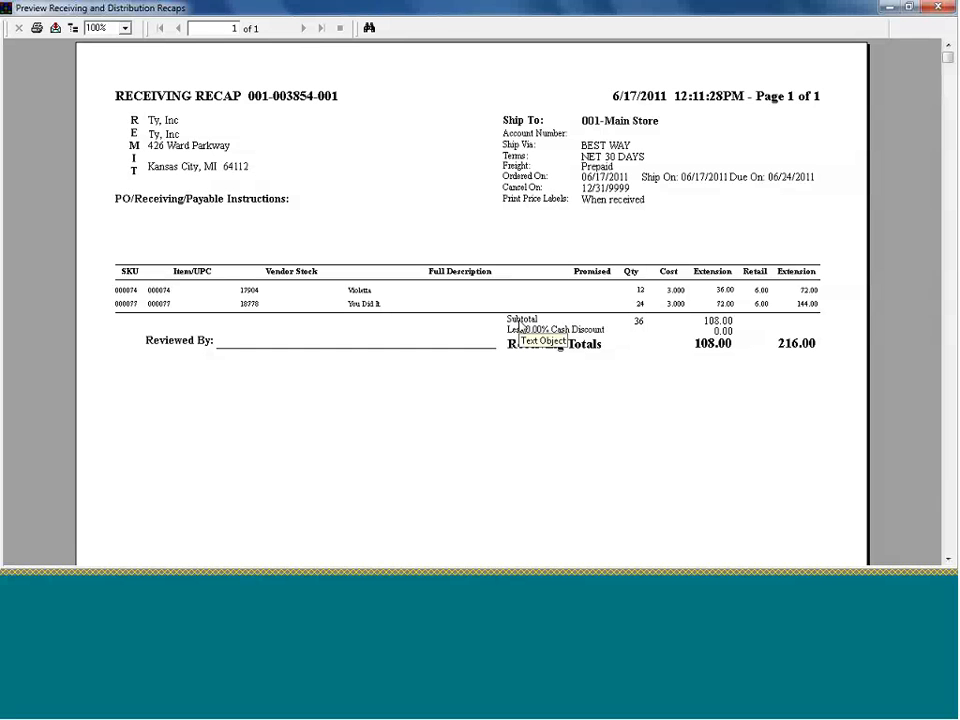
pyautogui.click(944, 8)
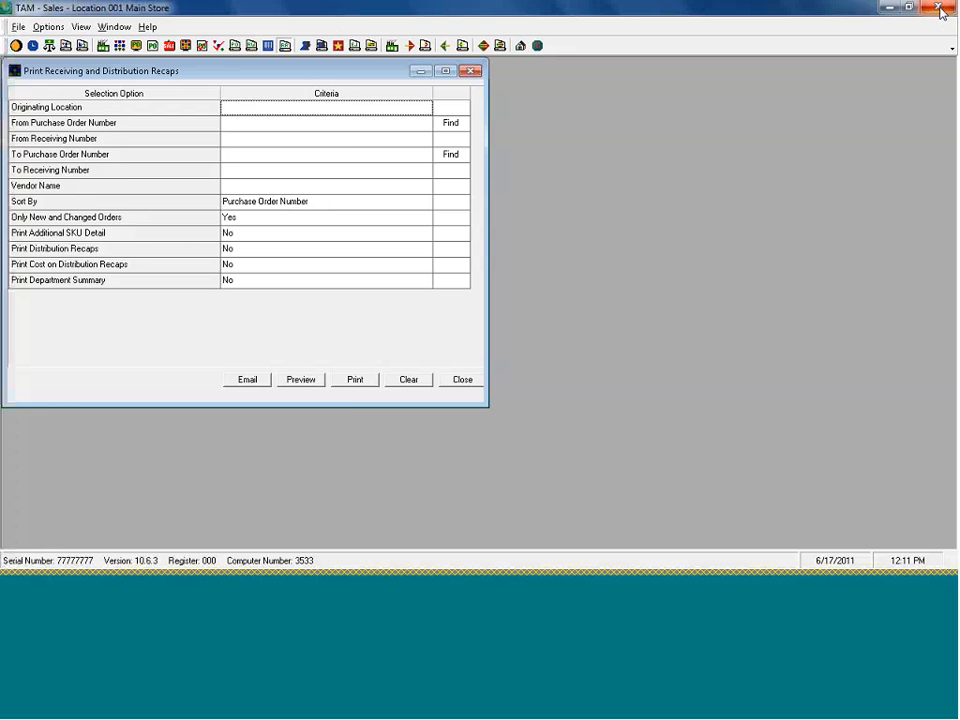
# Step: View the purchase order reconciliation form with Ty Inc as the vendor, and close it along with the recap criteria window
pyautogui.click(52, 28)
pyautogui.moveTo(85, 151)
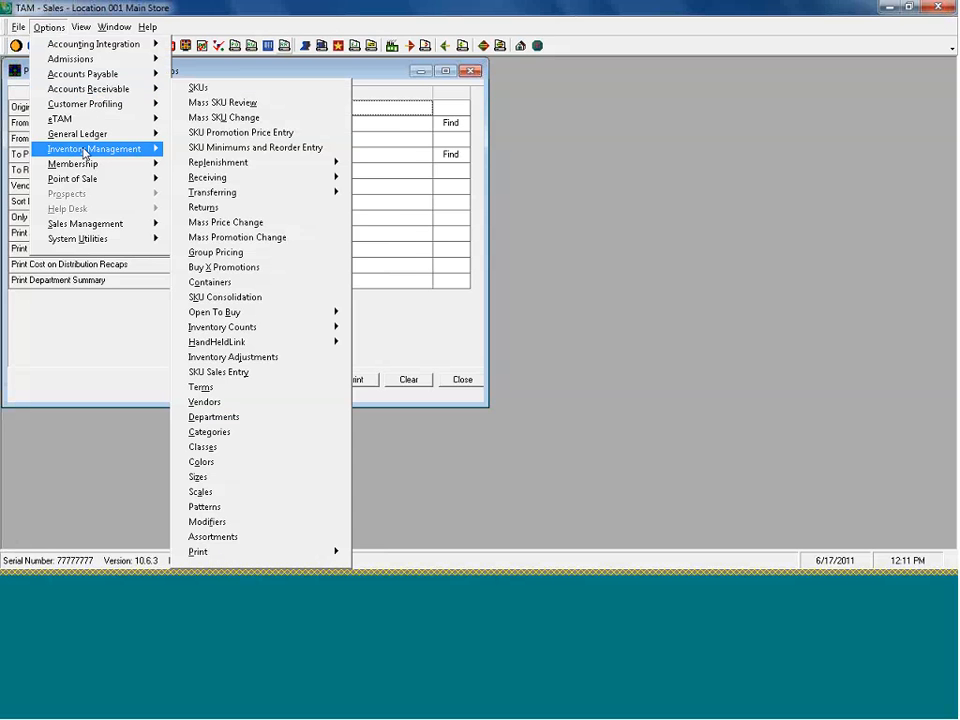
pyautogui.moveTo(218, 182)
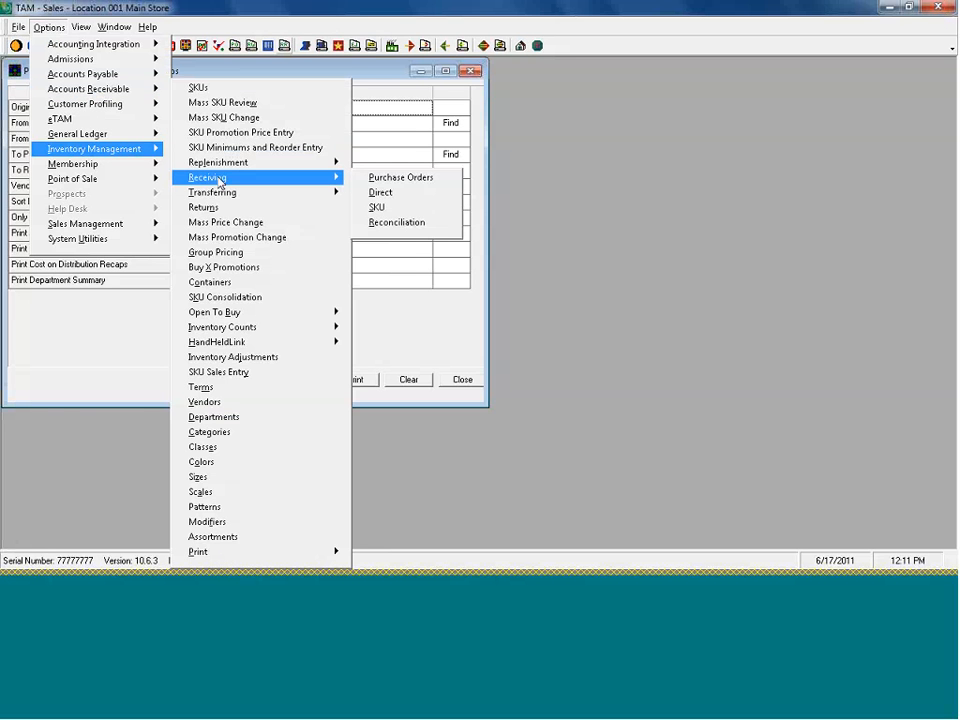
pyautogui.moveTo(330, 182)
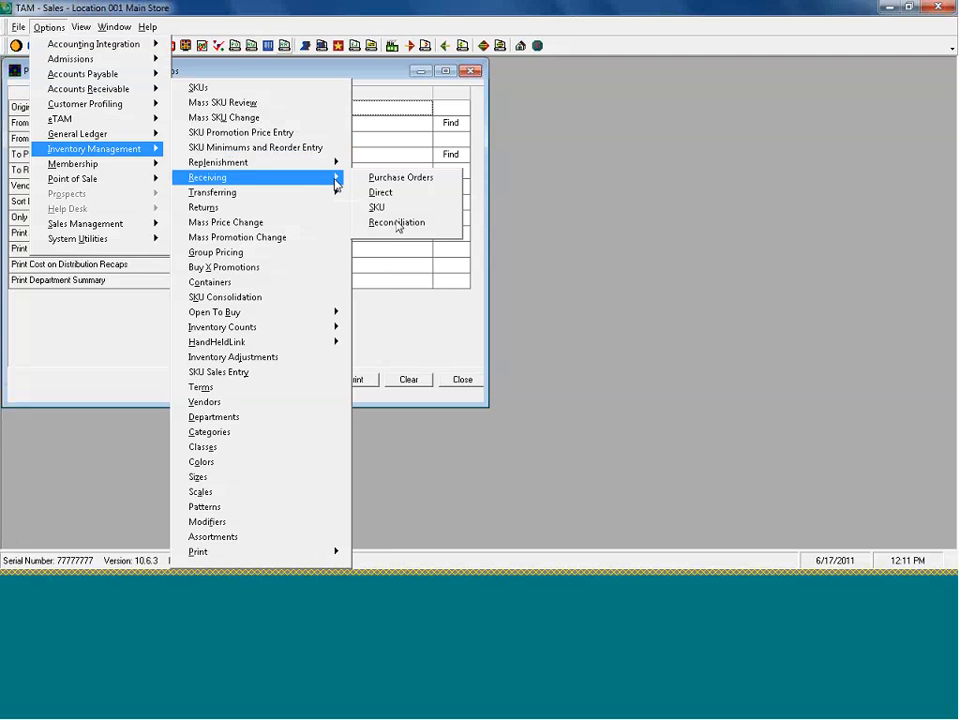
pyautogui.click(397, 222)
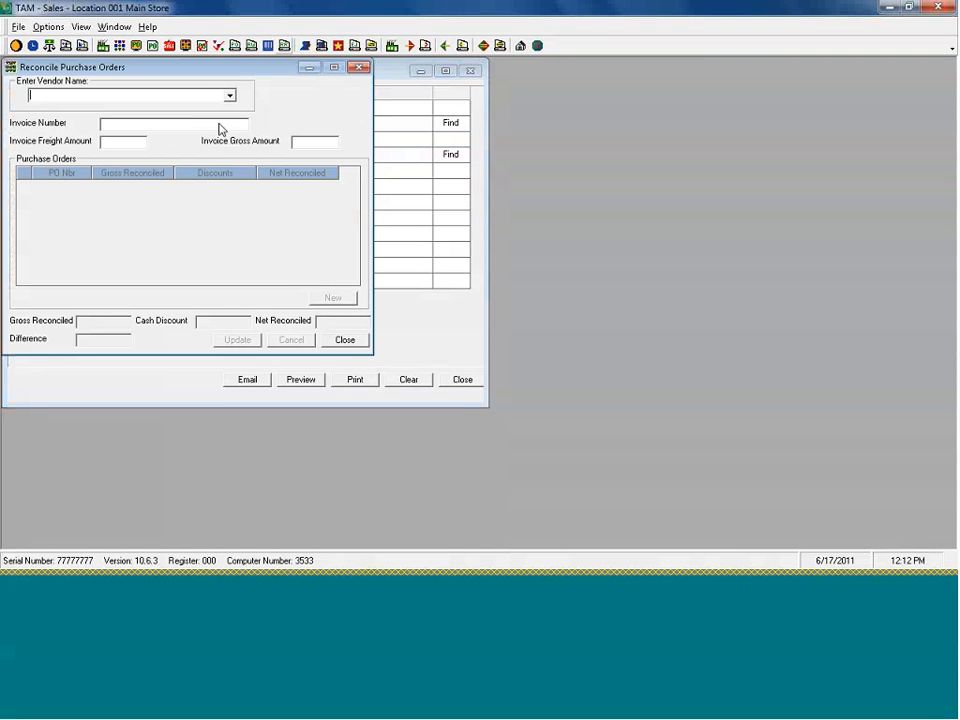
pyautogui.write('Ty Inc')
pyautogui.click(345, 340)
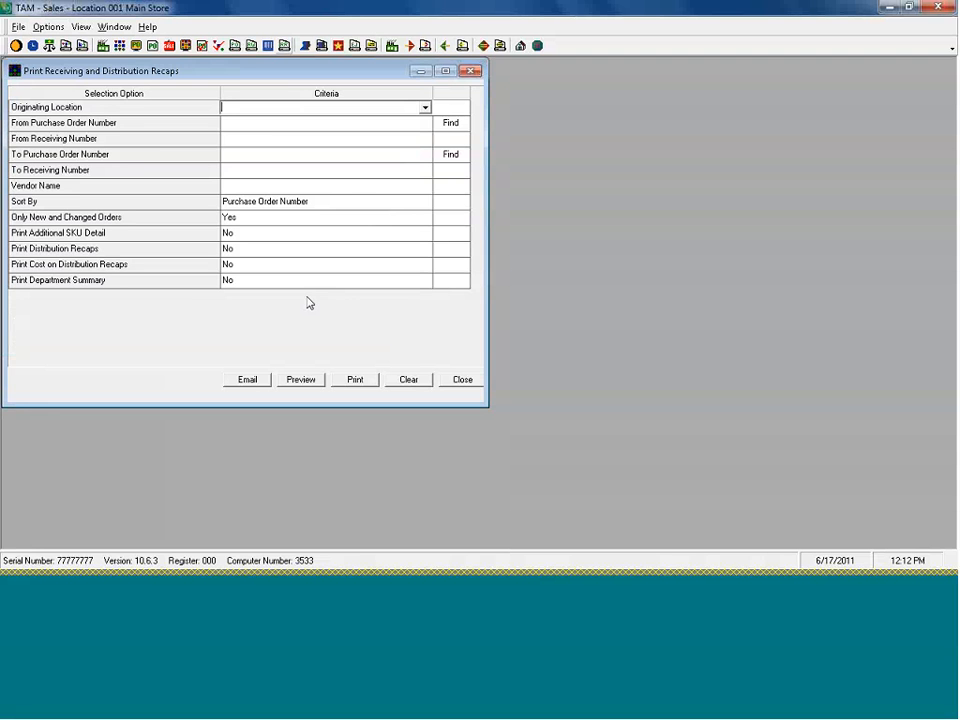
pyautogui.click(452, 385)
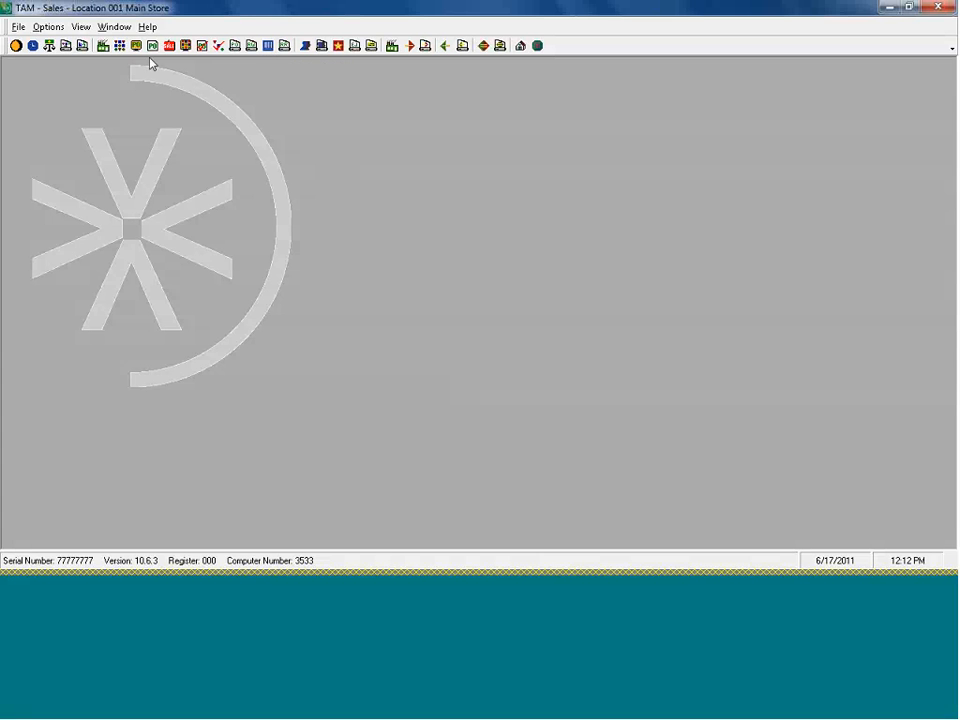
# Step: Look up the SKU described as "dool", check the pricing label type on the Dooley record, and close it without changes
pyautogui.click(119, 47)
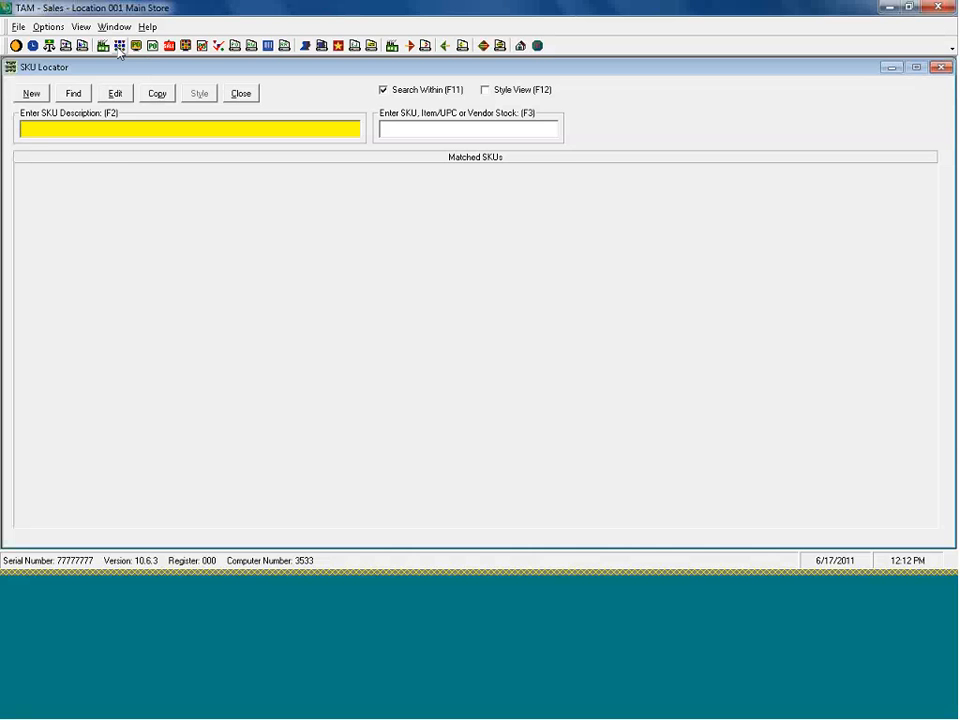
pyautogui.write('dool')
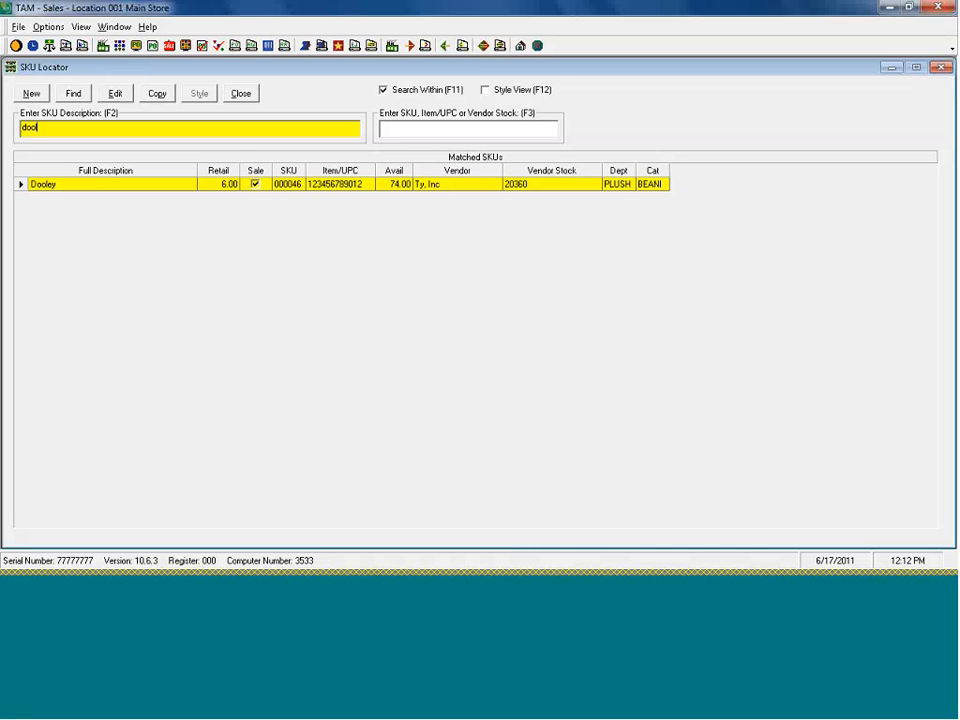
pyautogui.press('Return')
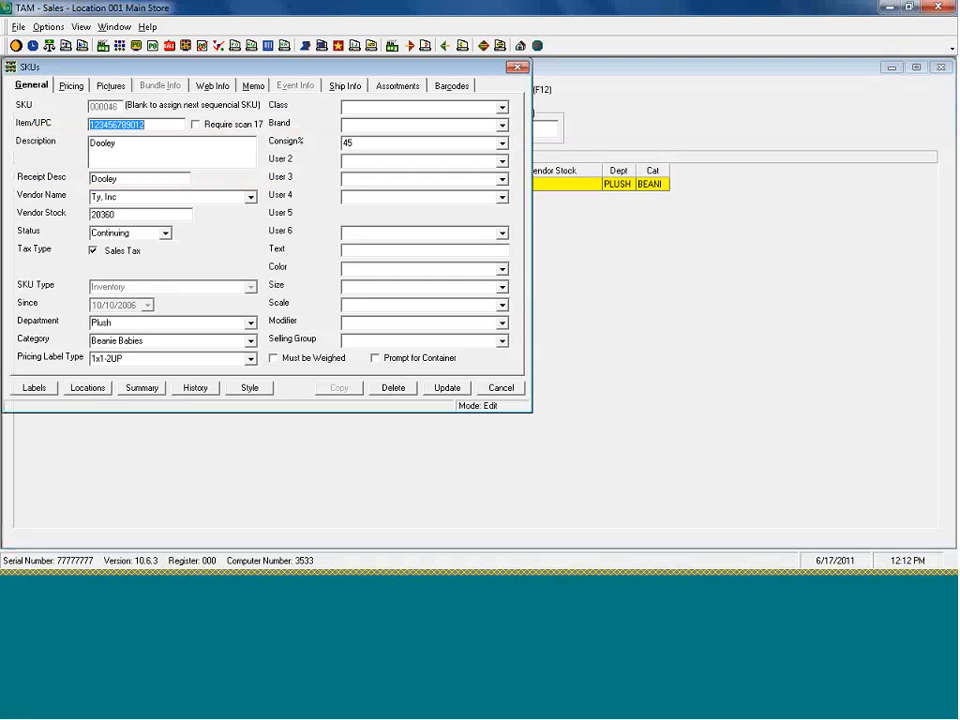
pyautogui.click(696, 15)
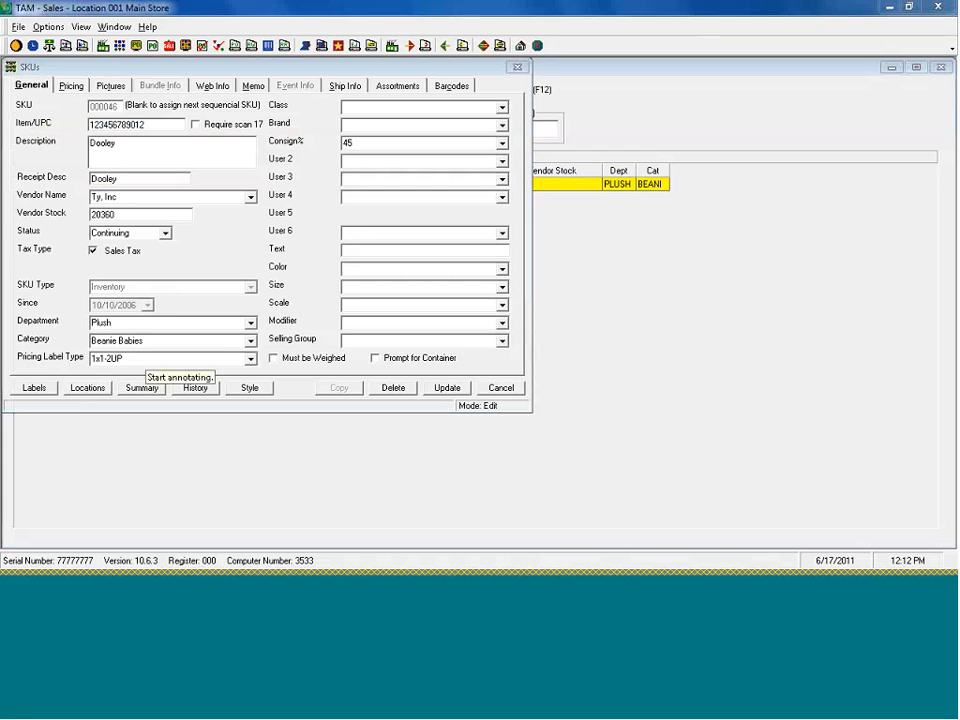
pyautogui.moveTo(121, 351)
pyautogui.mouseDown()
pyautogui.moveTo(79, 355)
pyautogui.moveTo(216, 343)
pyautogui.mouseUp()
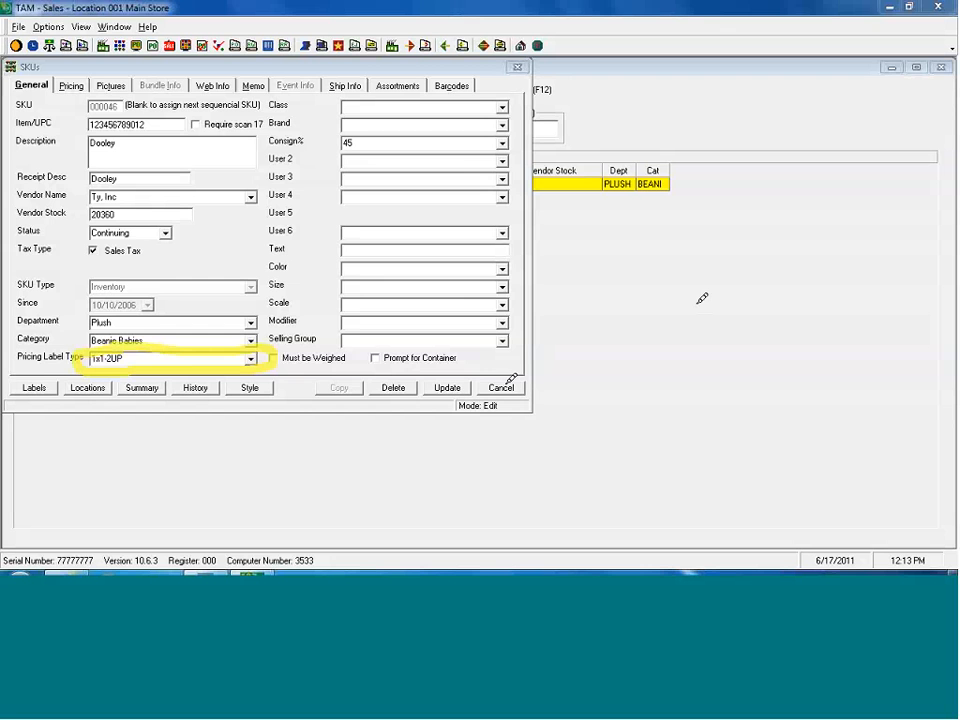
pyautogui.press('Escape')
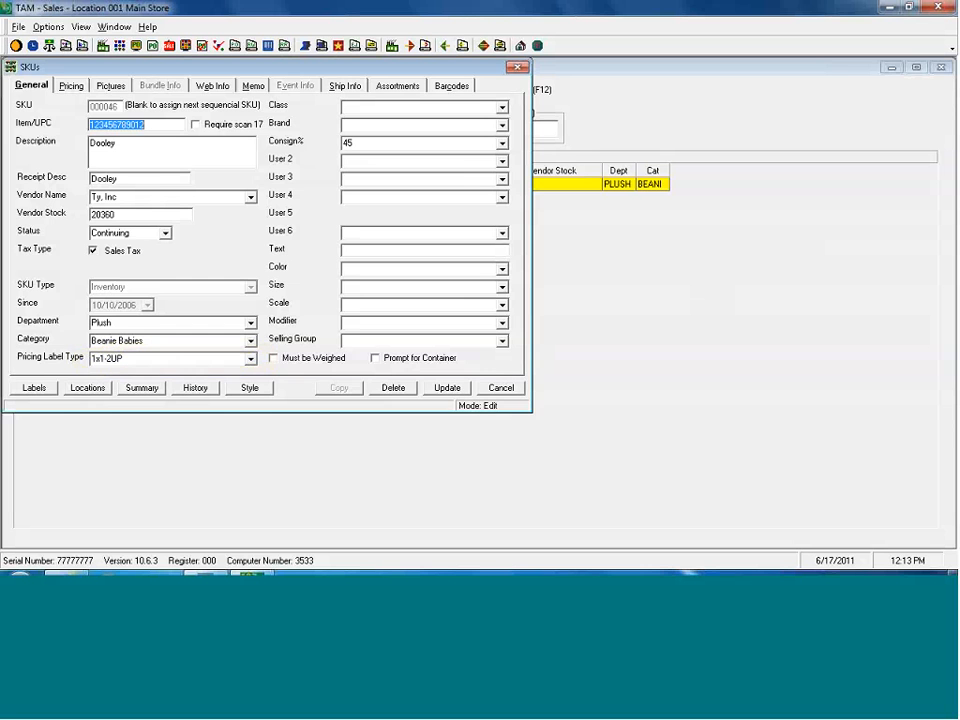
pyautogui.click(501, 388)
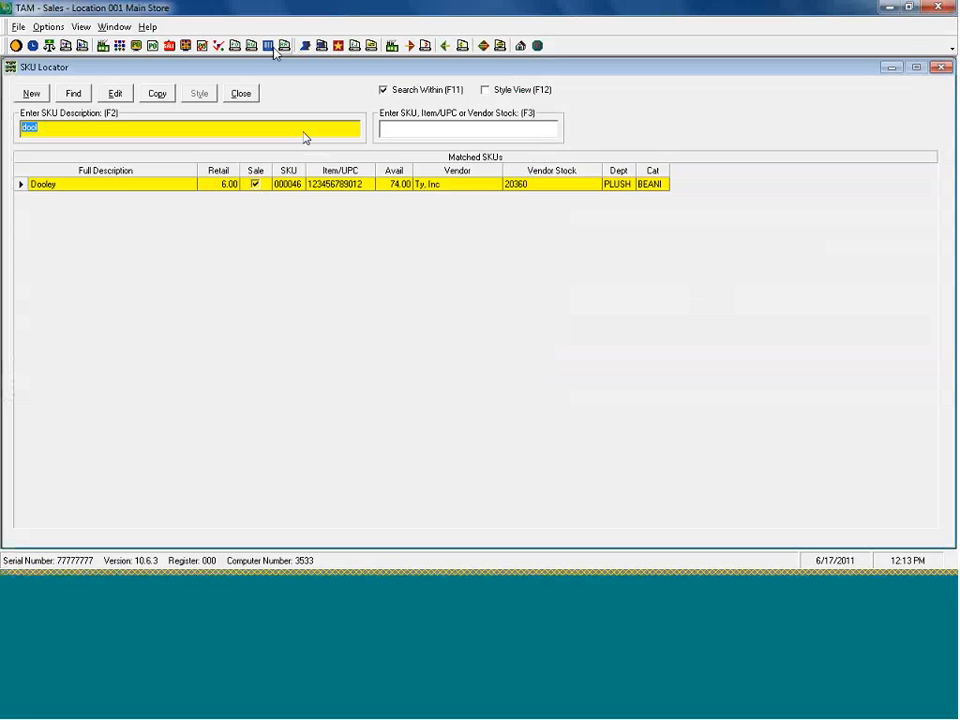
pyautogui.click(940, 67)
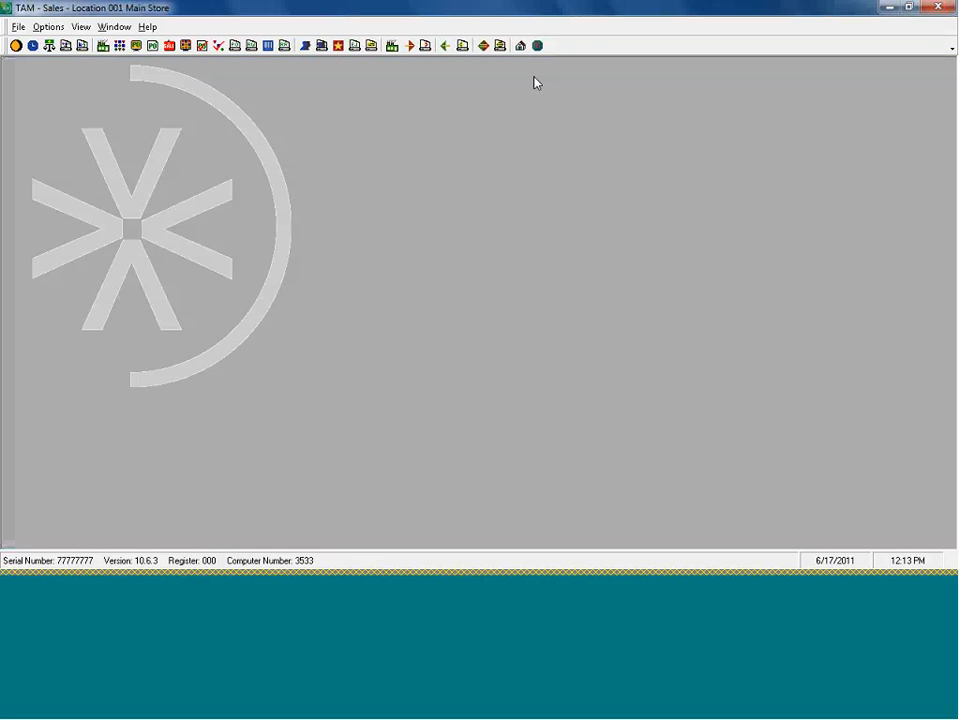
# Step: Load all pricing labels for all locations, sorted by PO number and vendor stock
pyautogui.click(268, 46)
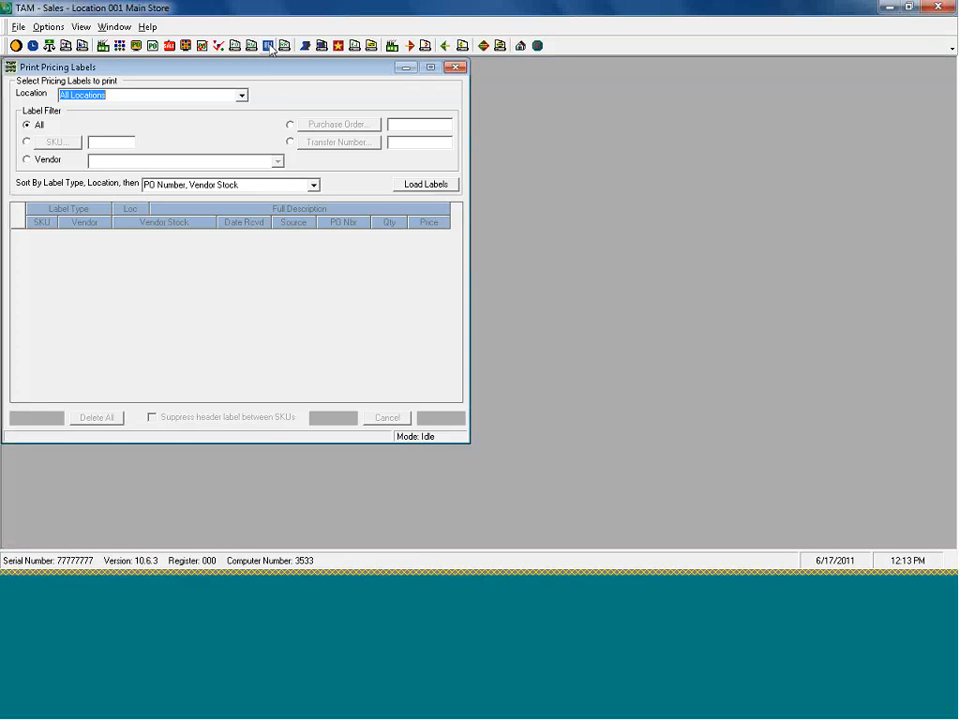
pyautogui.click(426, 184)
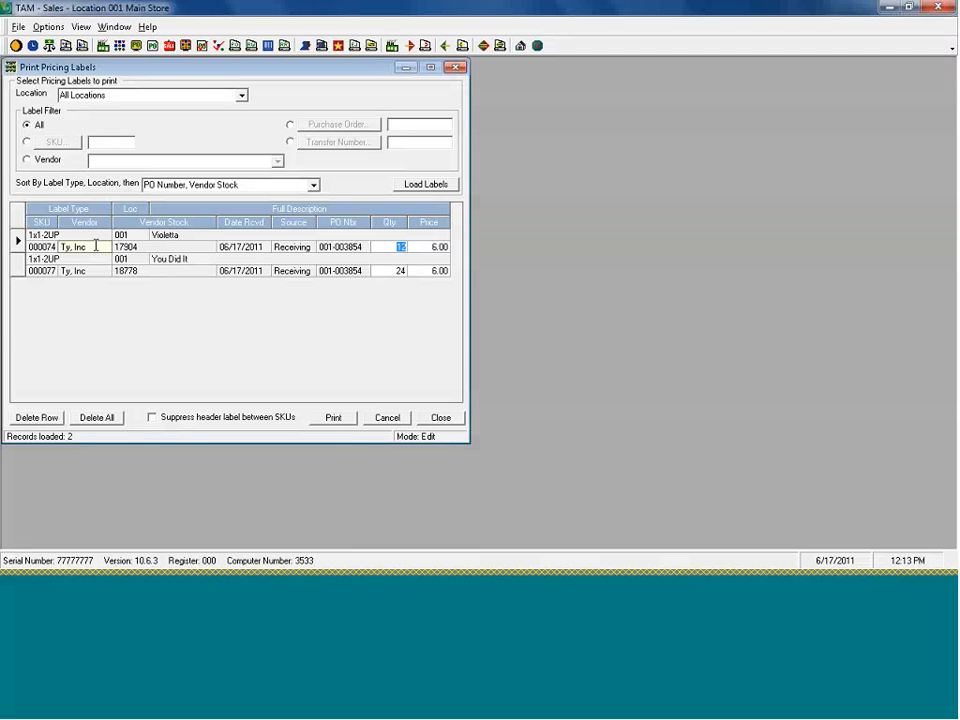
# Step: View the printer selection for the loaded 1x1-2UP pricing labels, cancel the printing, and close the pricing labels window
pyautogui.click(335, 418)
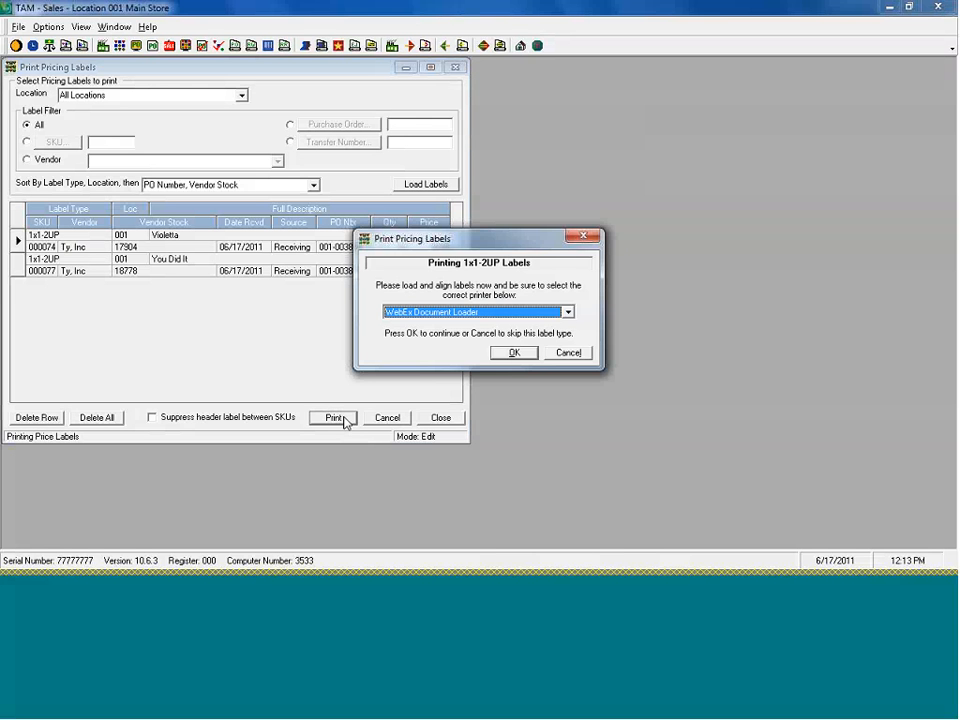
pyautogui.click(561, 357)
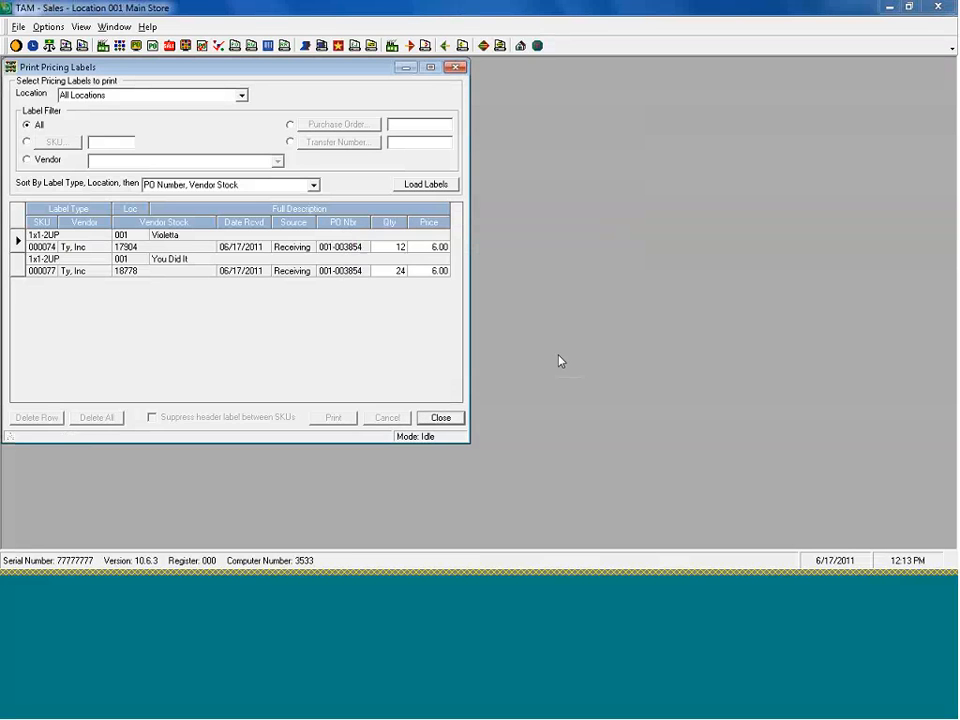
pyautogui.click(449, 420)
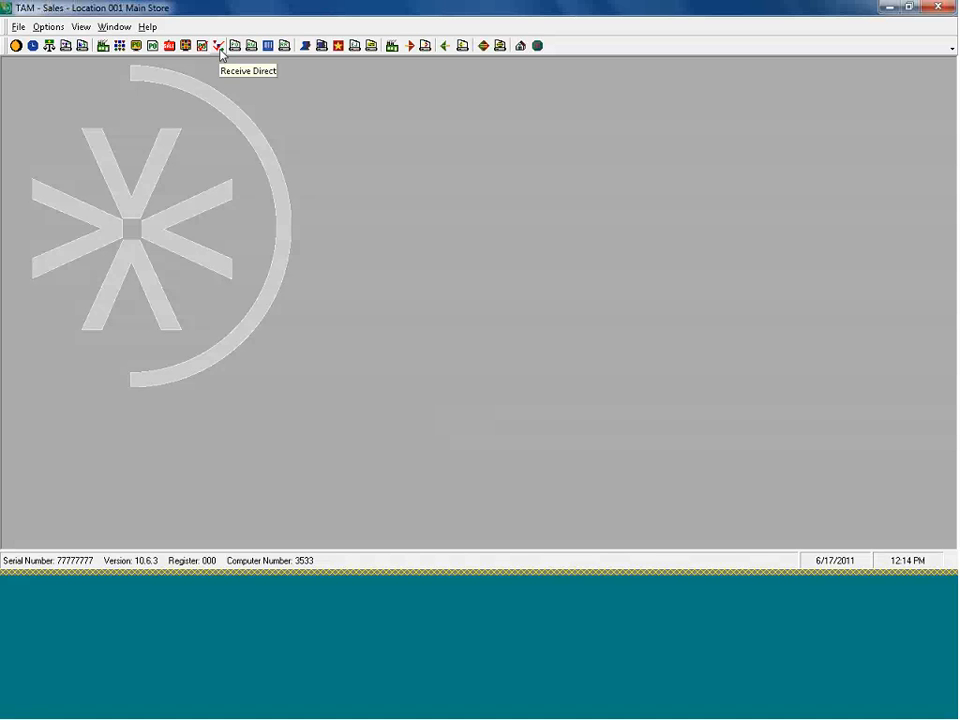
# Step: View the Receive SKU form from the inventory receiving options, and close it without receiving any items
pyautogui.click(47, 27)
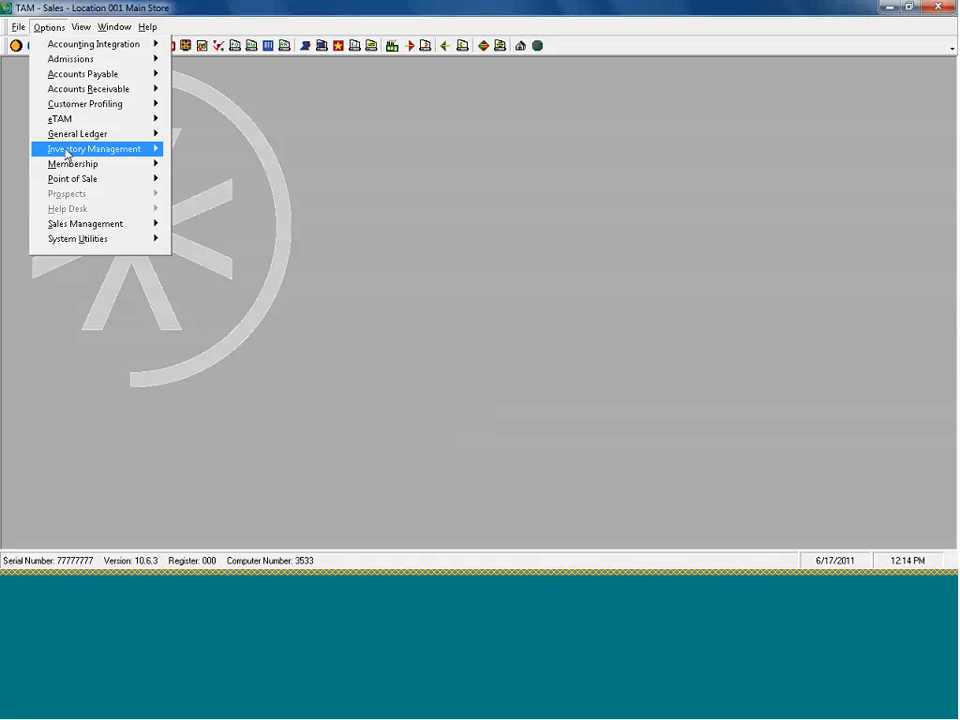
pyautogui.moveTo(73, 156)
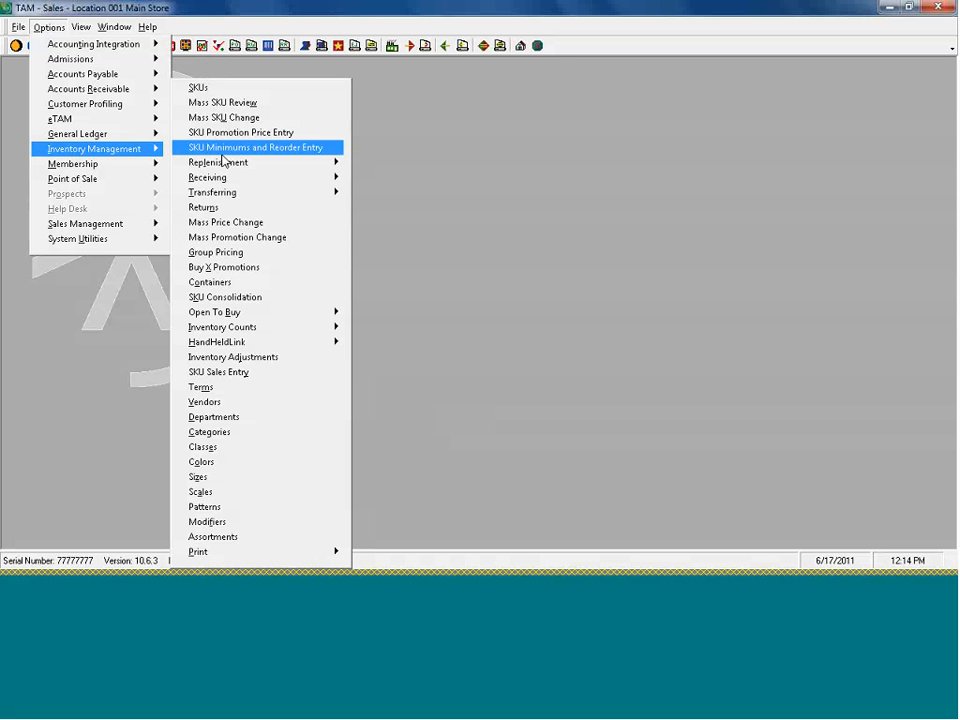
pyautogui.moveTo(287, 182)
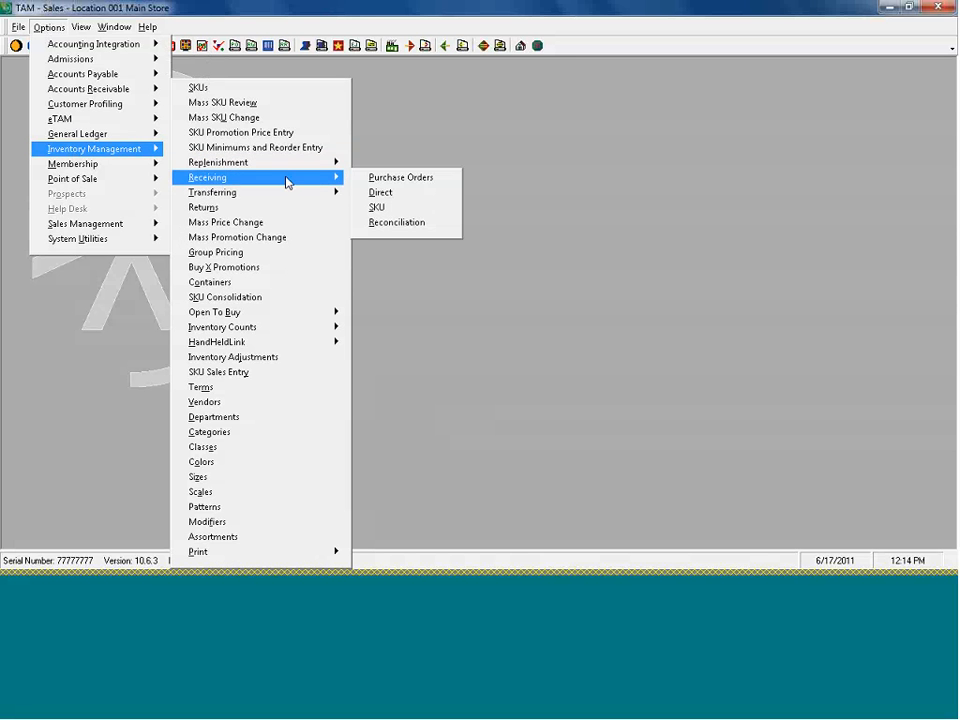
pyautogui.click(377, 208)
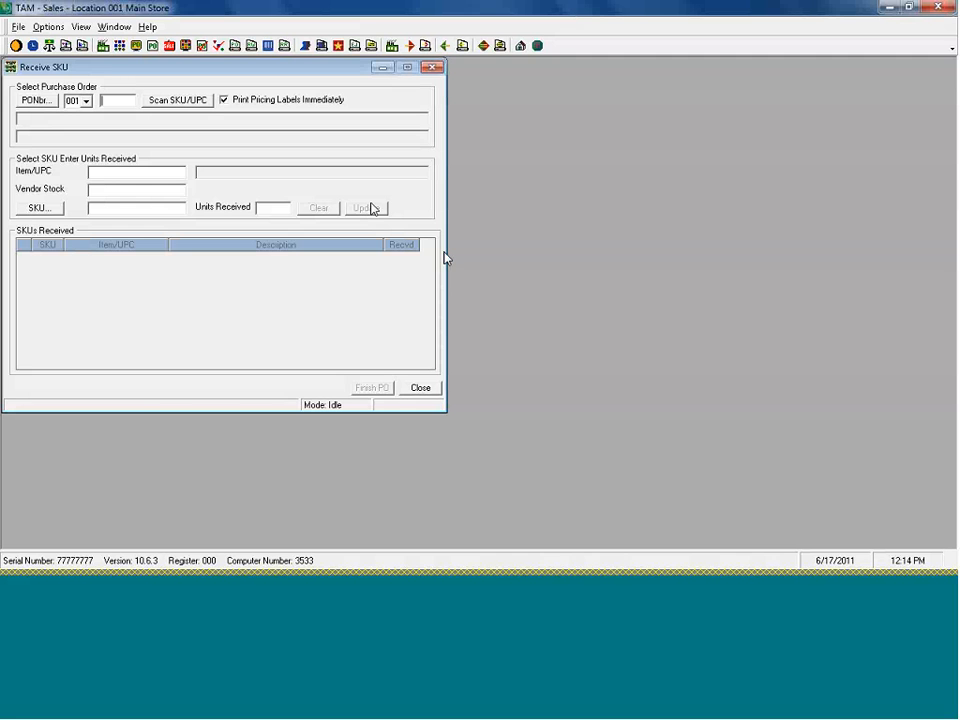
pyautogui.click(424, 390)
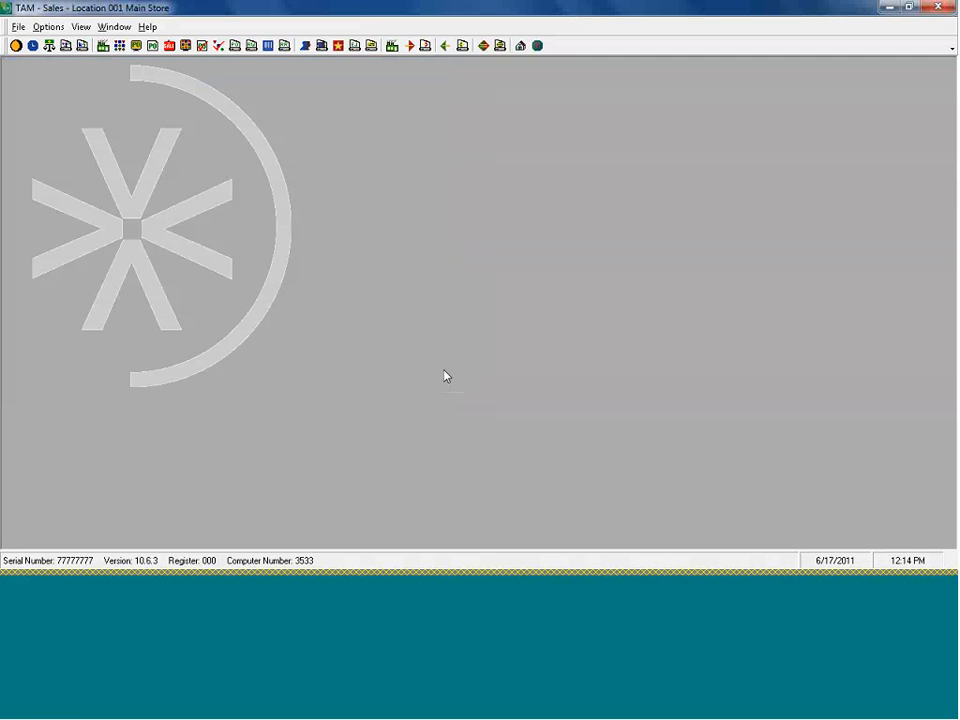